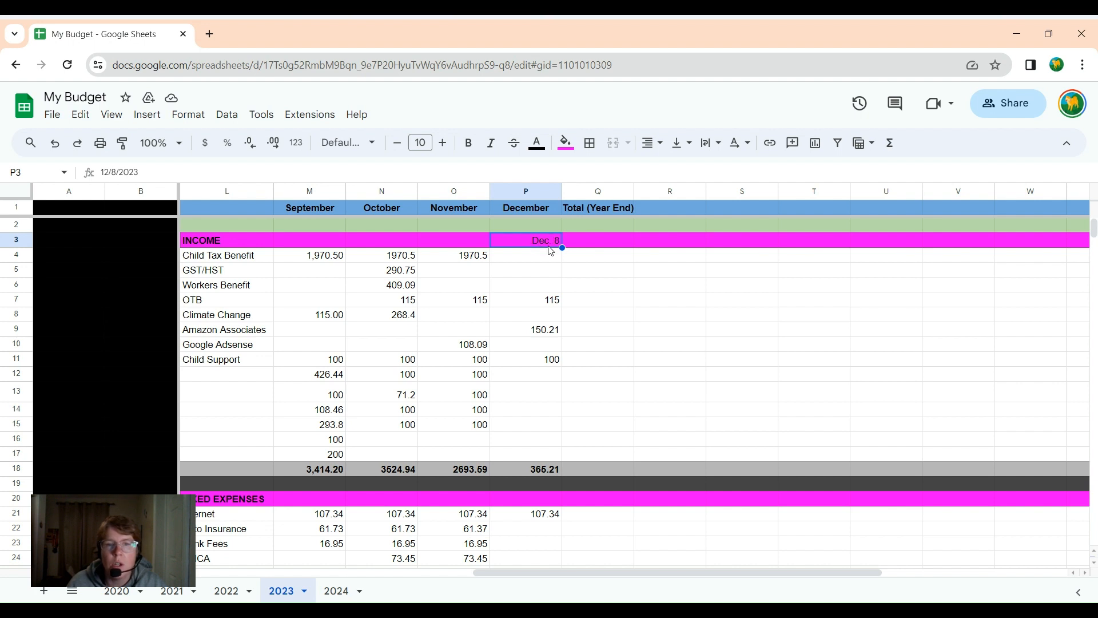
Set the date in the December column's Income header to 12/15/2023 and enter 1970.50 as December's Child Tax Benefit.
{"action": "double_click", "coordinate": [545, 245]}
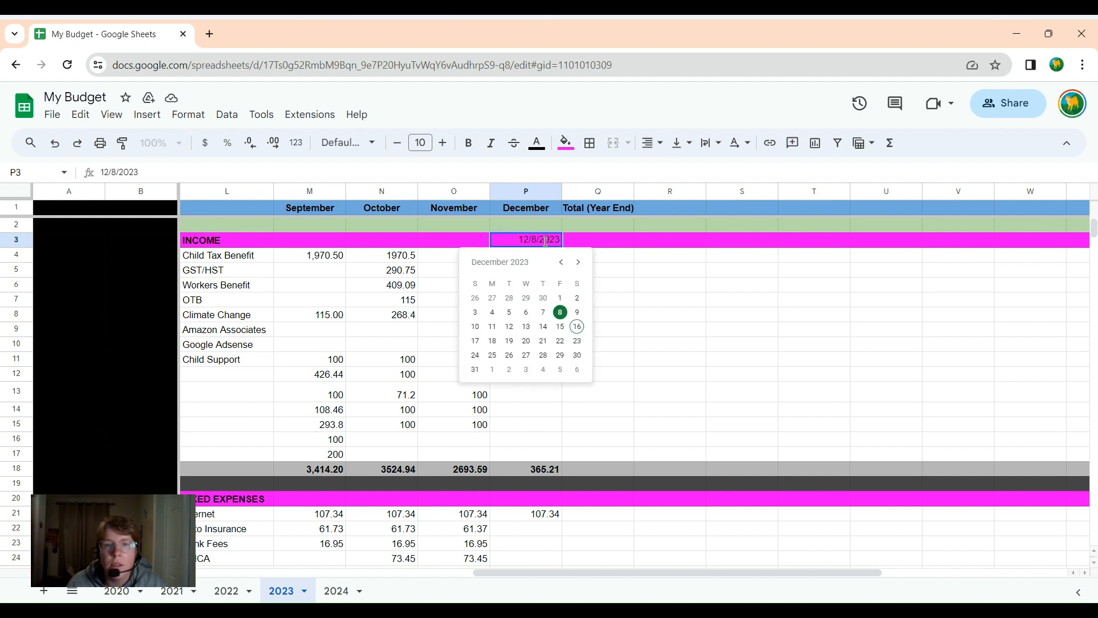
{"action": "left_click", "coordinate": [561, 328]}
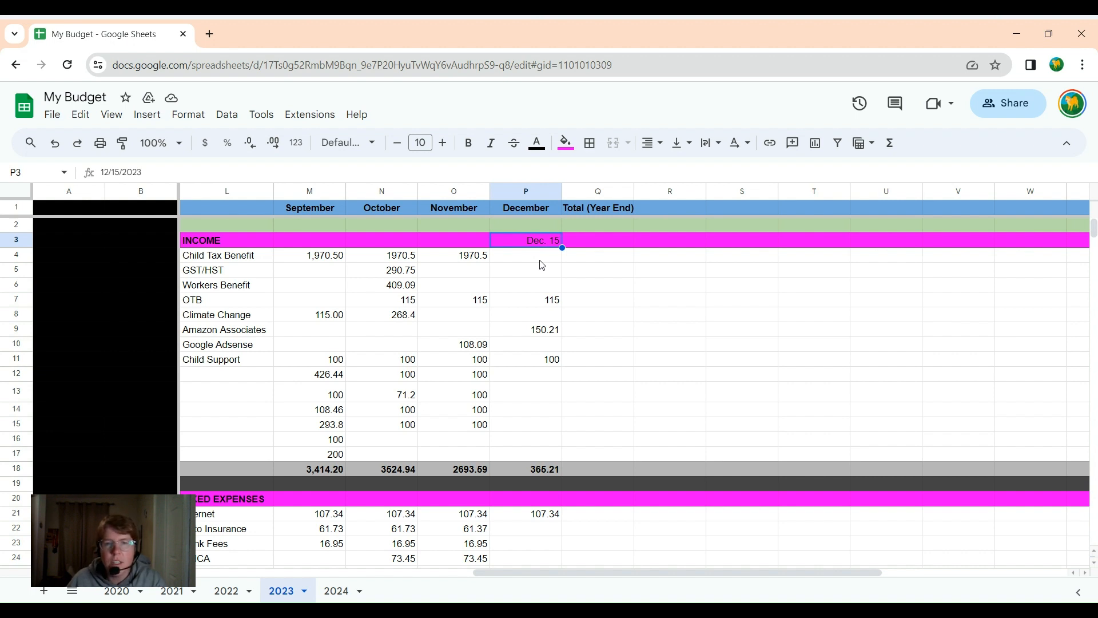
{"action": "left_click", "coordinate": [529, 258]}
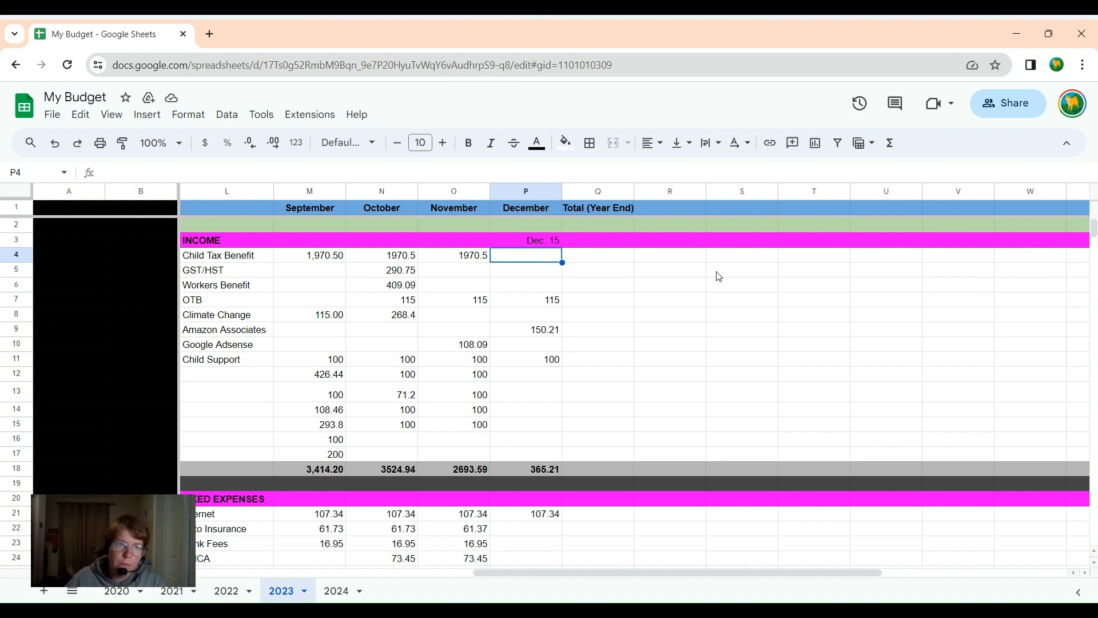
{"action": "type", "text": "1"}
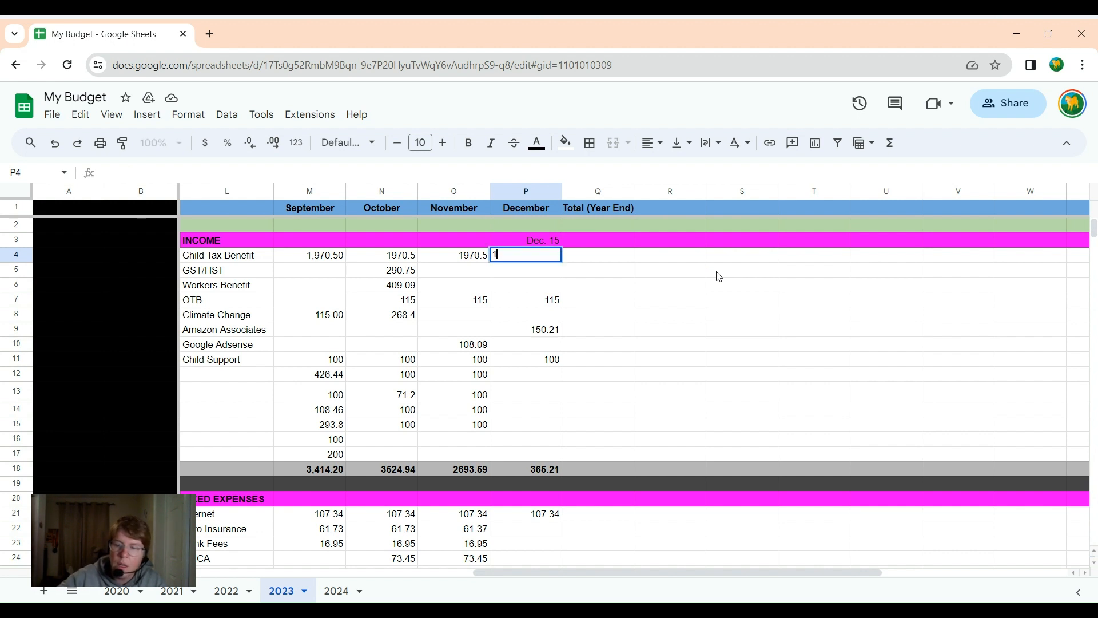
{"action": "type", "text": "970"}
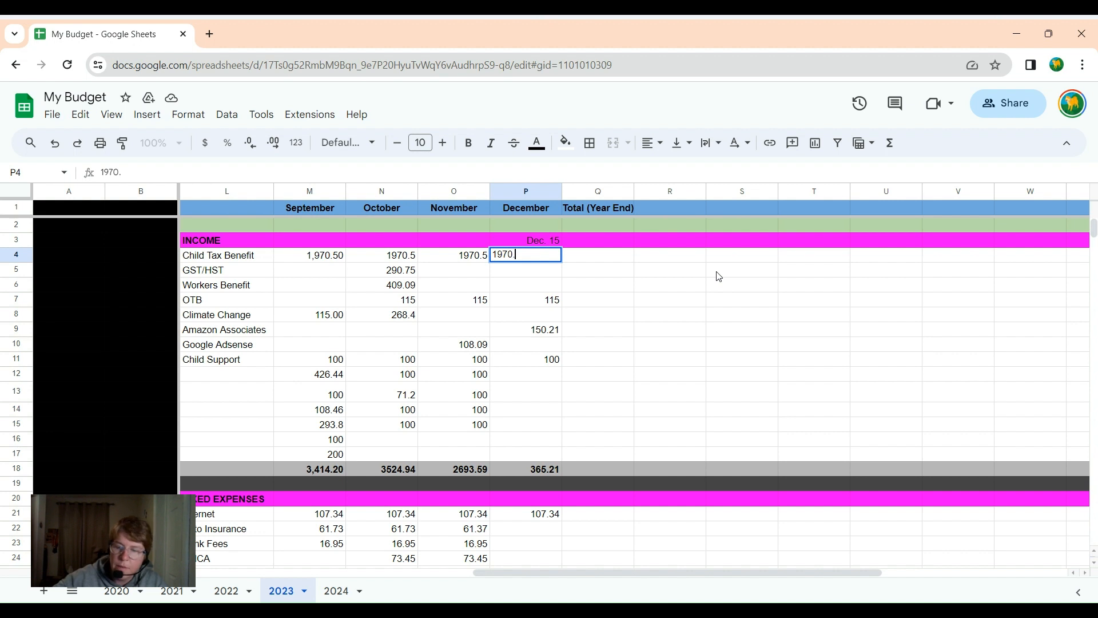
{"action": "type", "text": ".50"}
{"action": "left_click", "coordinate": [716, 300]}
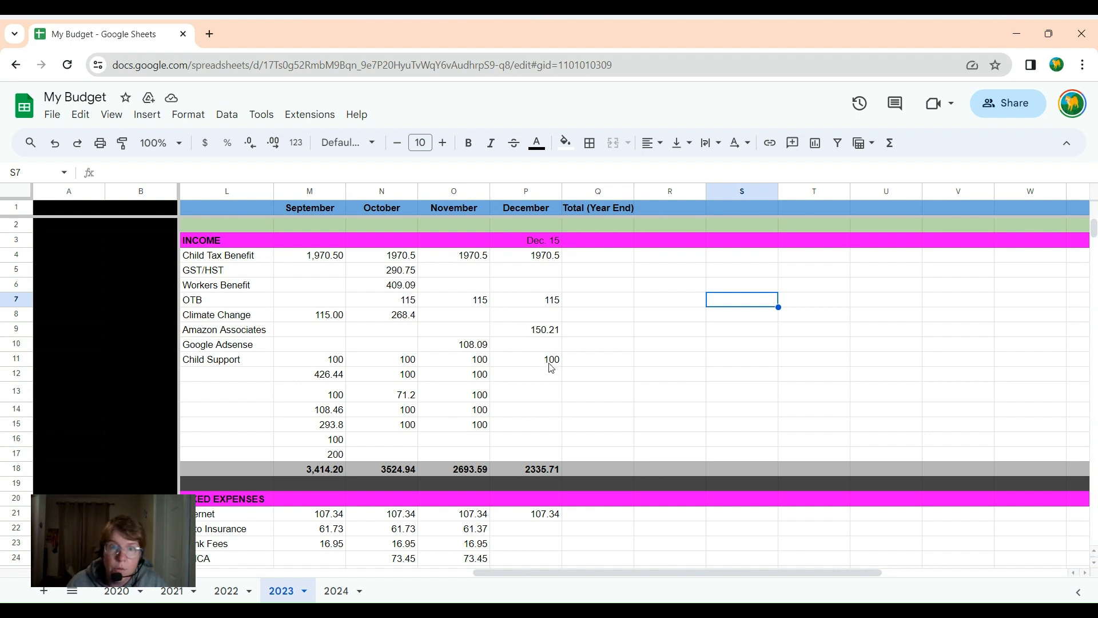
Update the December Groceries amount under Variable Expenses to 233.40.
{"action": "scroll", "coordinate": [549, 365], "scroll_direction": "down", "scroll_amount": 1}
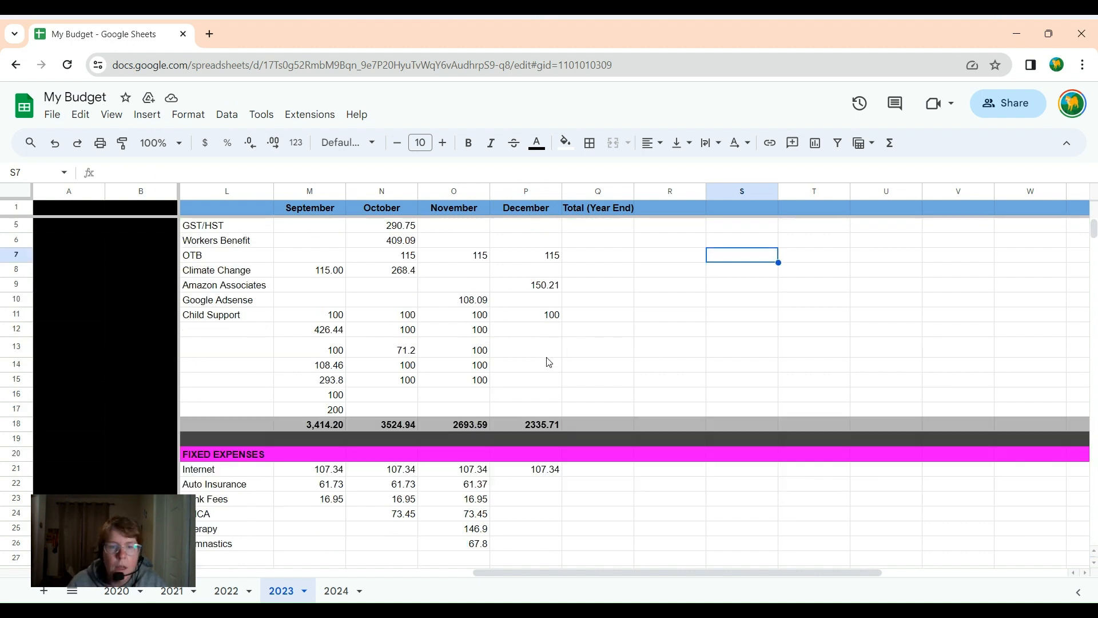
{"action": "scroll", "coordinate": [549, 362], "scroll_direction": "down", "scroll_amount": 2}
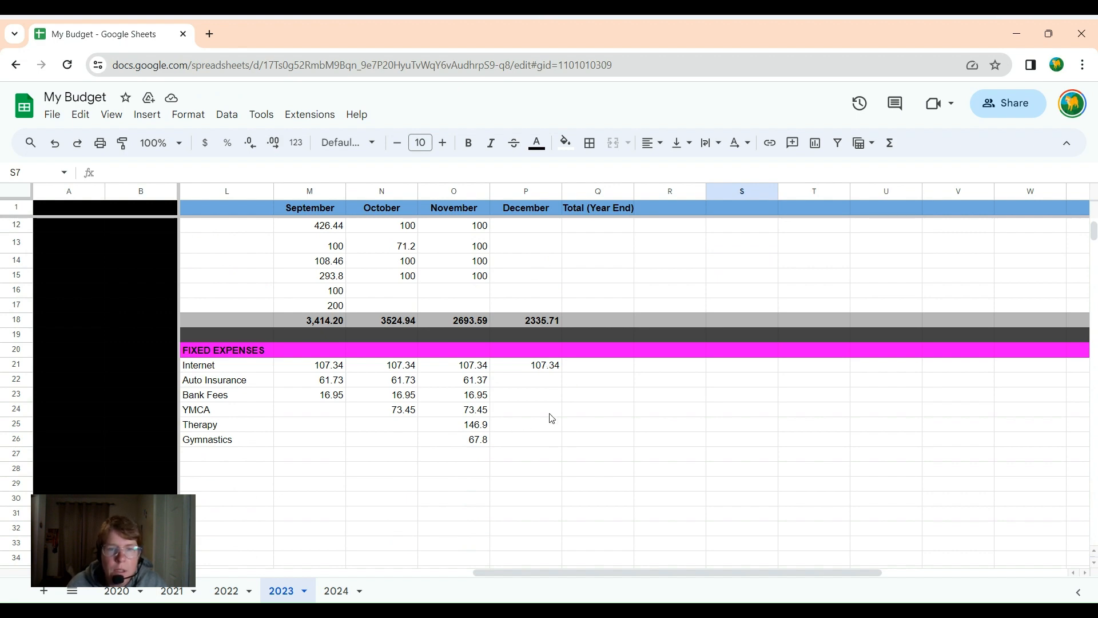
{"action": "scroll", "coordinate": [515, 389], "scroll_direction": "down", "scroll_amount": 5}
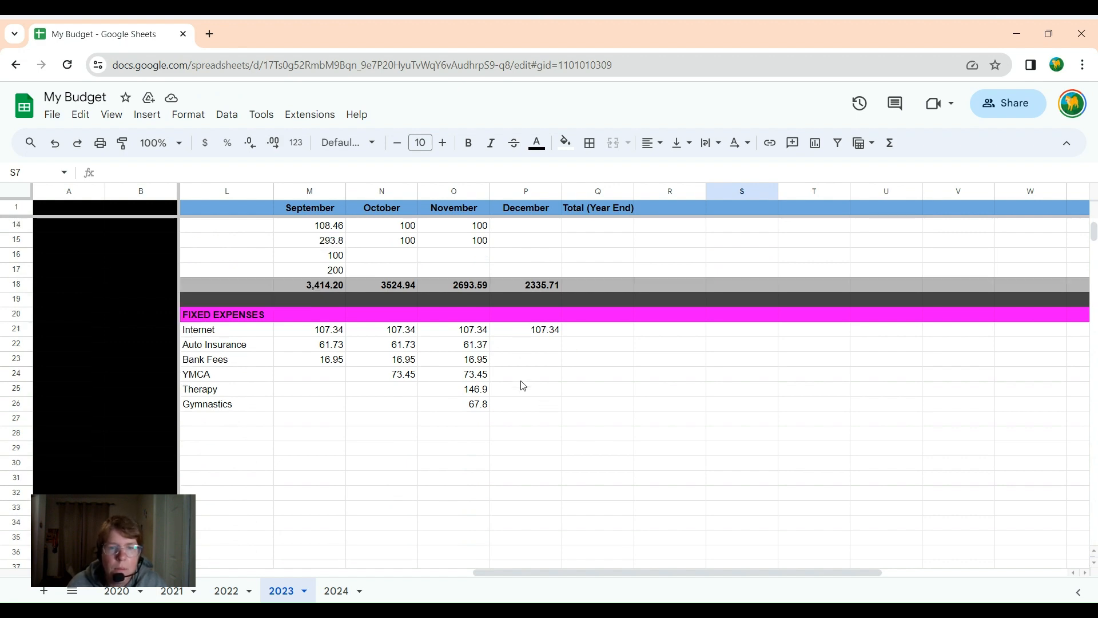
{"action": "scroll", "coordinate": [521, 381], "scroll_direction": "down", "scroll_amount": 2}
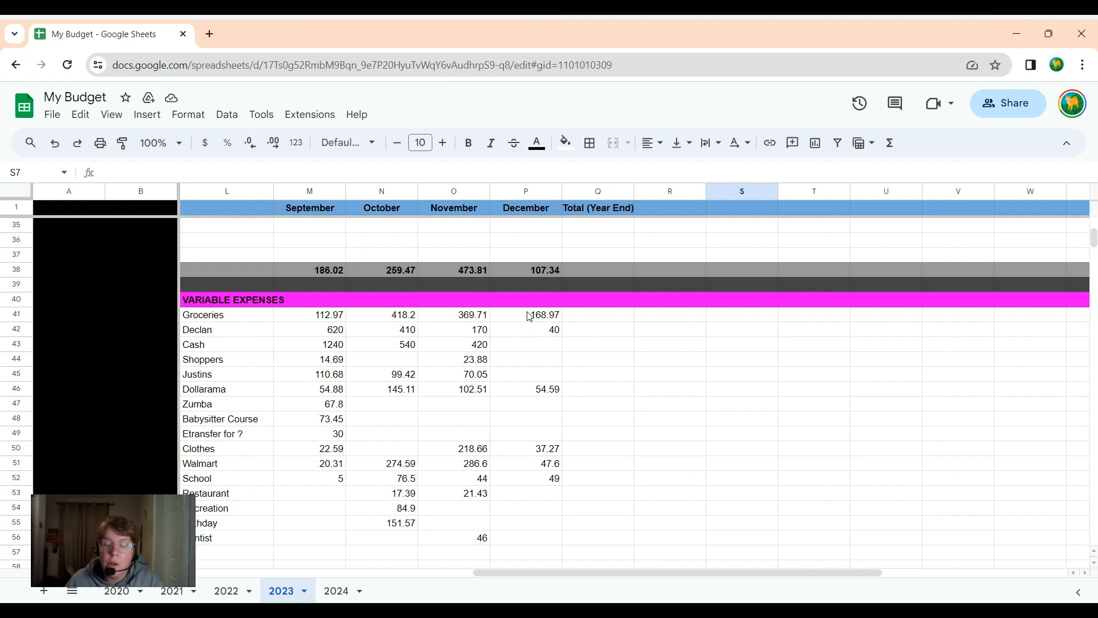
{"action": "left_click", "coordinate": [529, 316]}
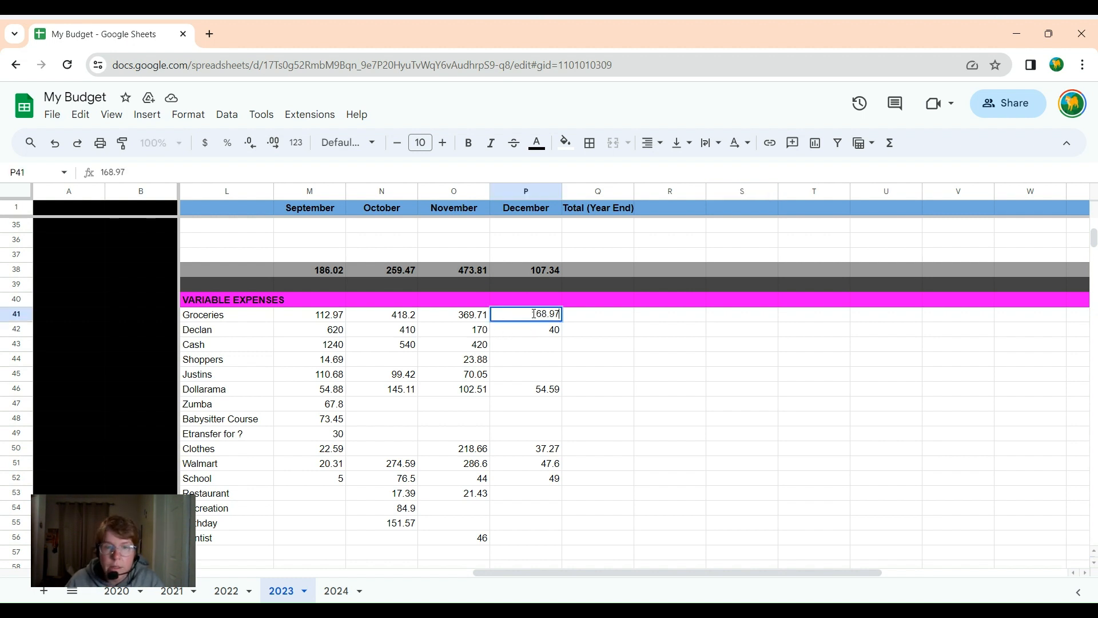
{"action": "double_click", "coordinate": [558, 313]}
{"action": "type", "text": "233.40"}
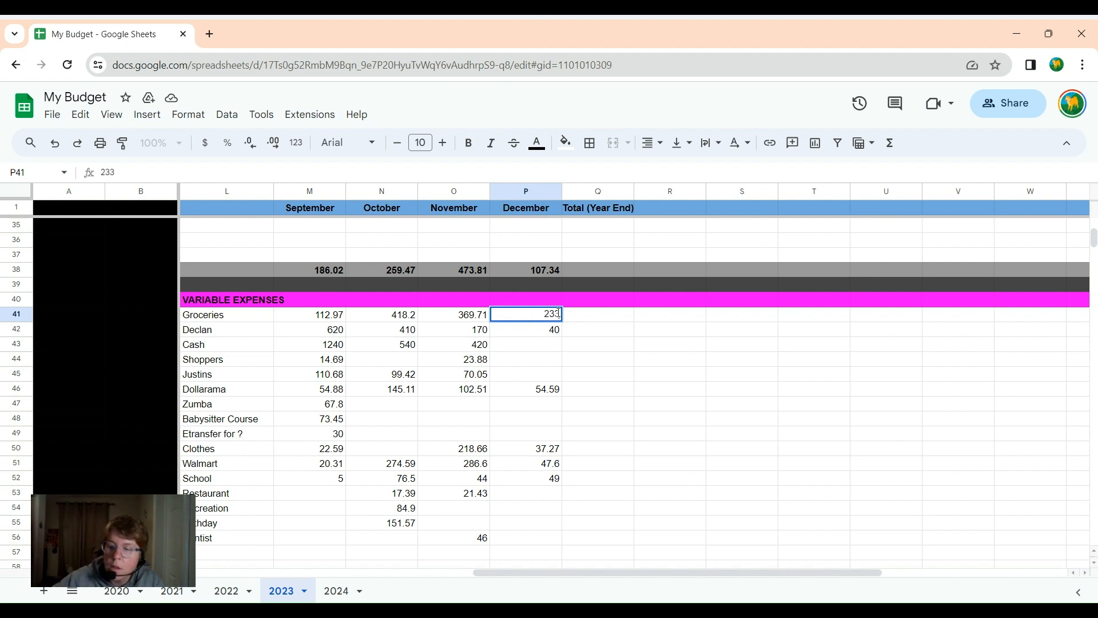
{"action": "left_click", "coordinate": [553, 354]}
Set the December amount in the row directly below Groceries to 100.
{"action": "left_click", "coordinate": [544, 331]}
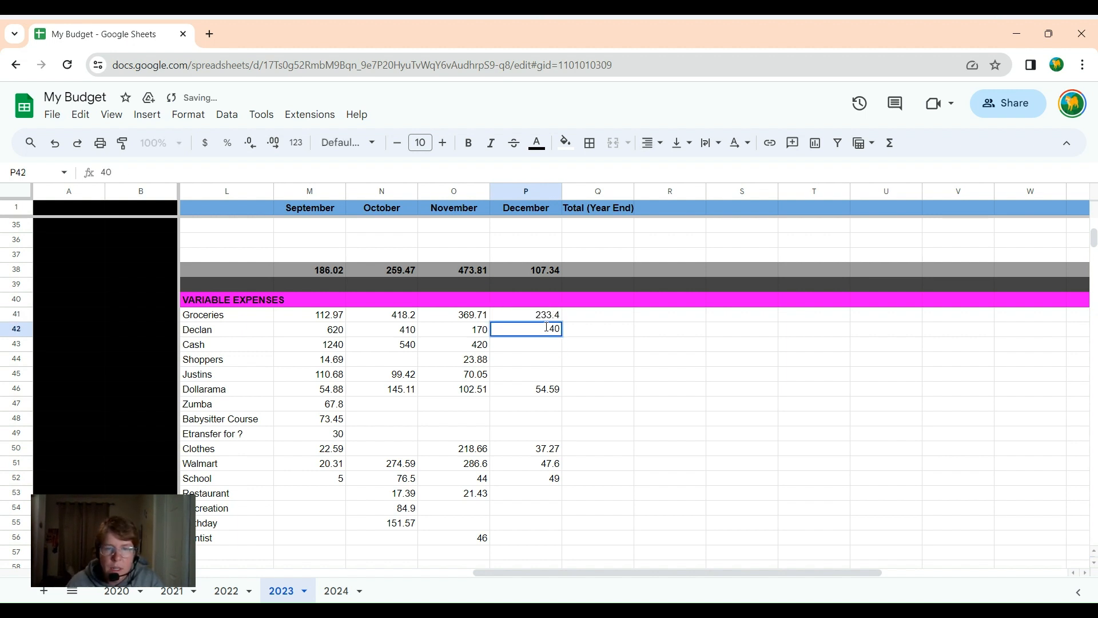
{"action": "left_click_drag", "start_coordinate": [547, 328], "coordinate": [560, 327]}
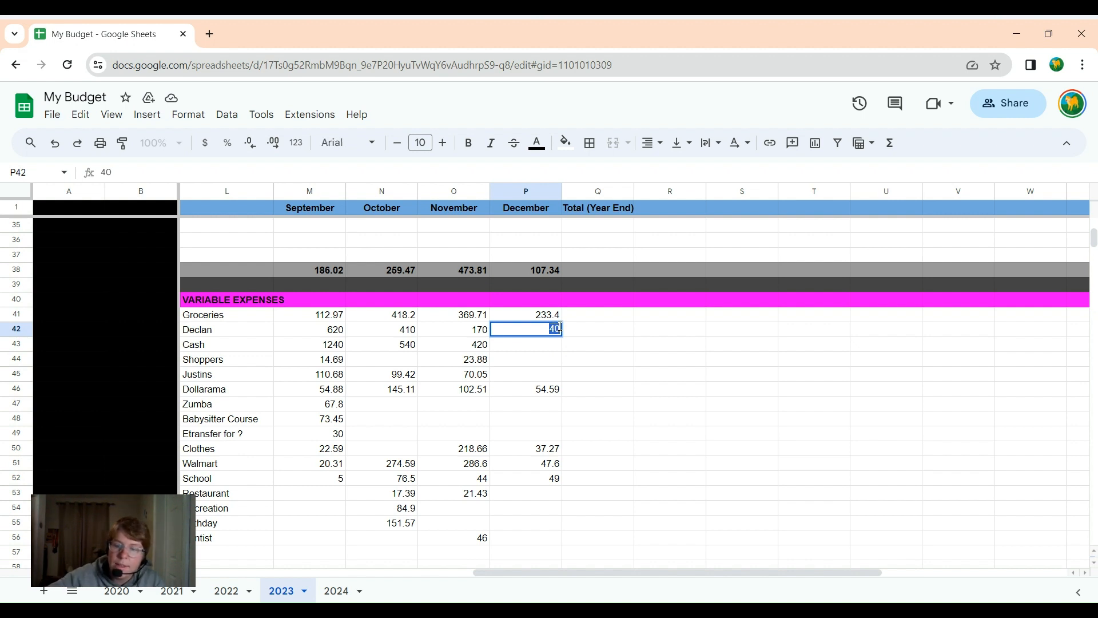
{"action": "type", "text": "100"}
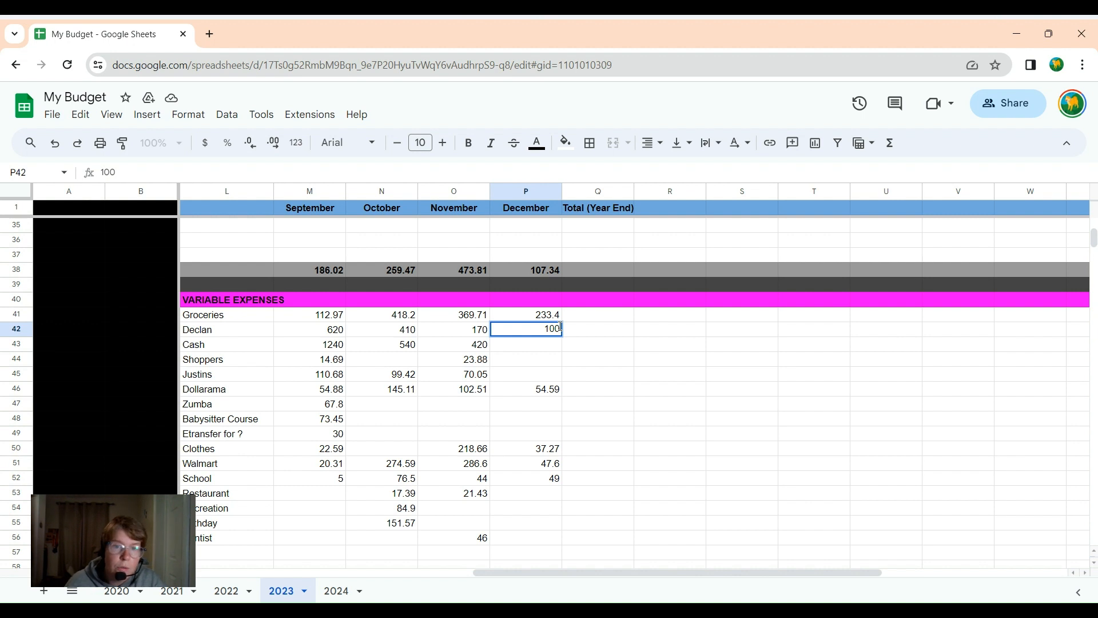
{"action": "left_click", "coordinate": [545, 359]}
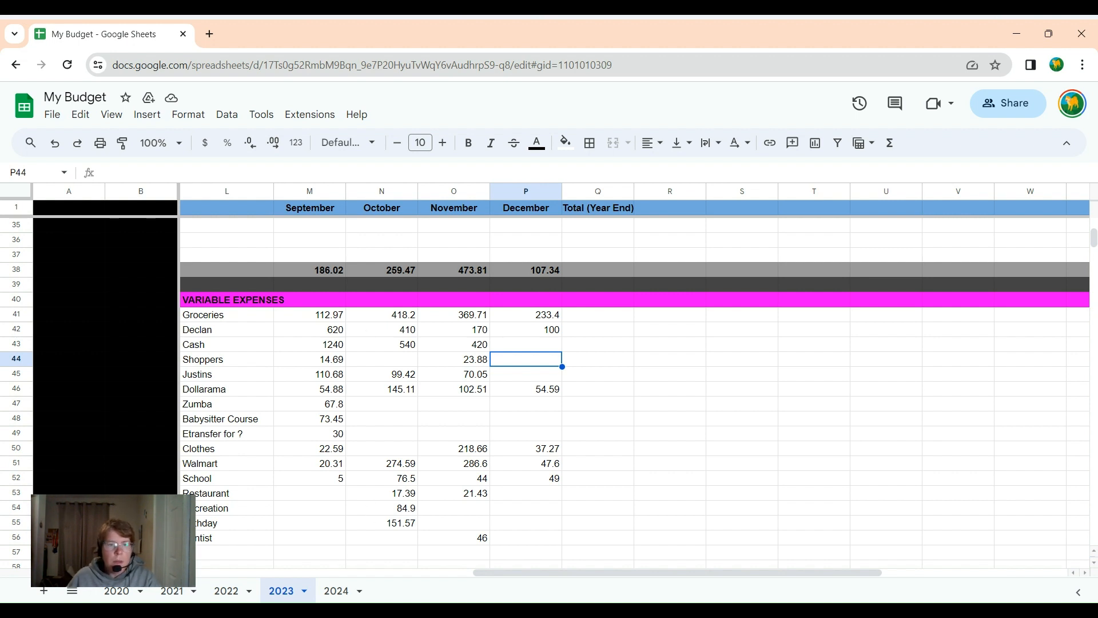
Change the December Dollarama amount under Variable Expenses to 71.30.
{"action": "left_click", "coordinate": [546, 392]}
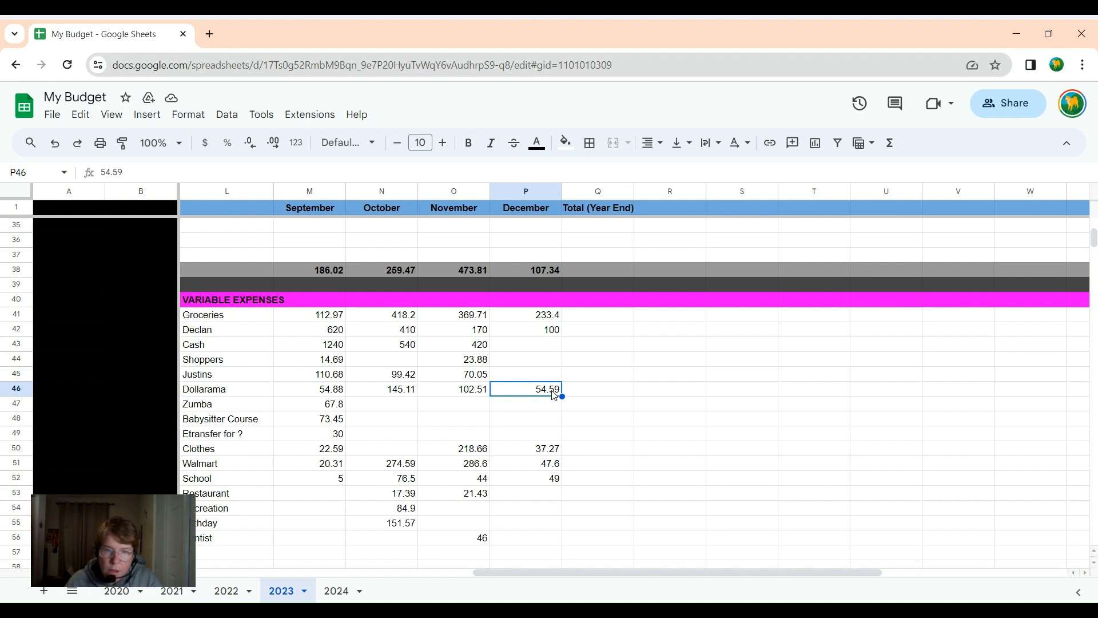
{"action": "double_click", "coordinate": [538, 393]}
{"action": "left_click_drag", "start_coordinate": [536, 390], "coordinate": [559, 388]}
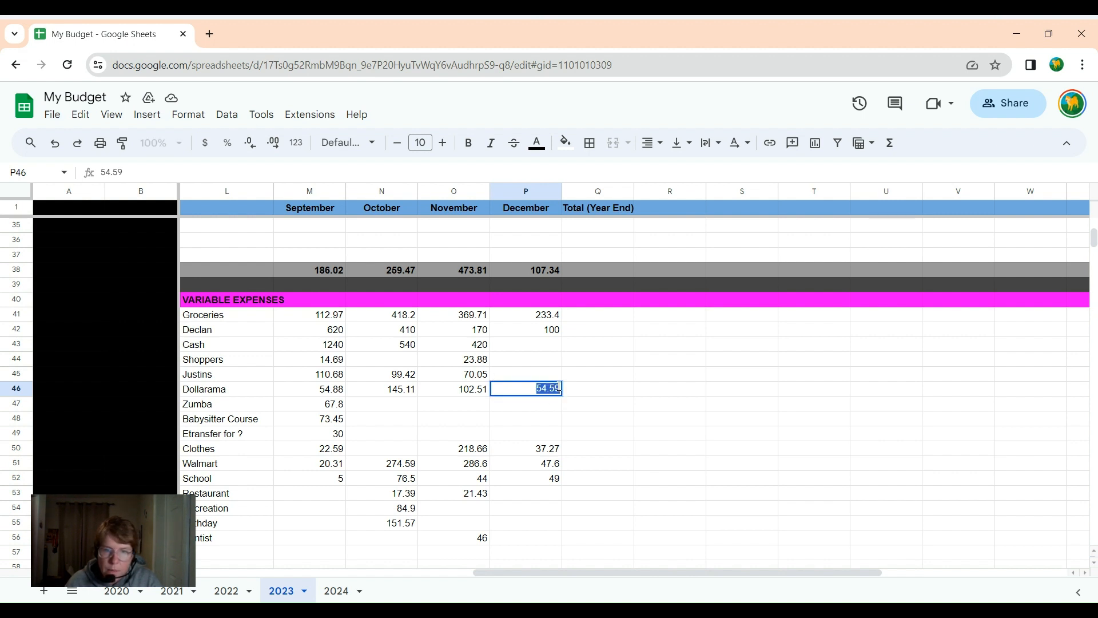
{"action": "type", "text": "71."}
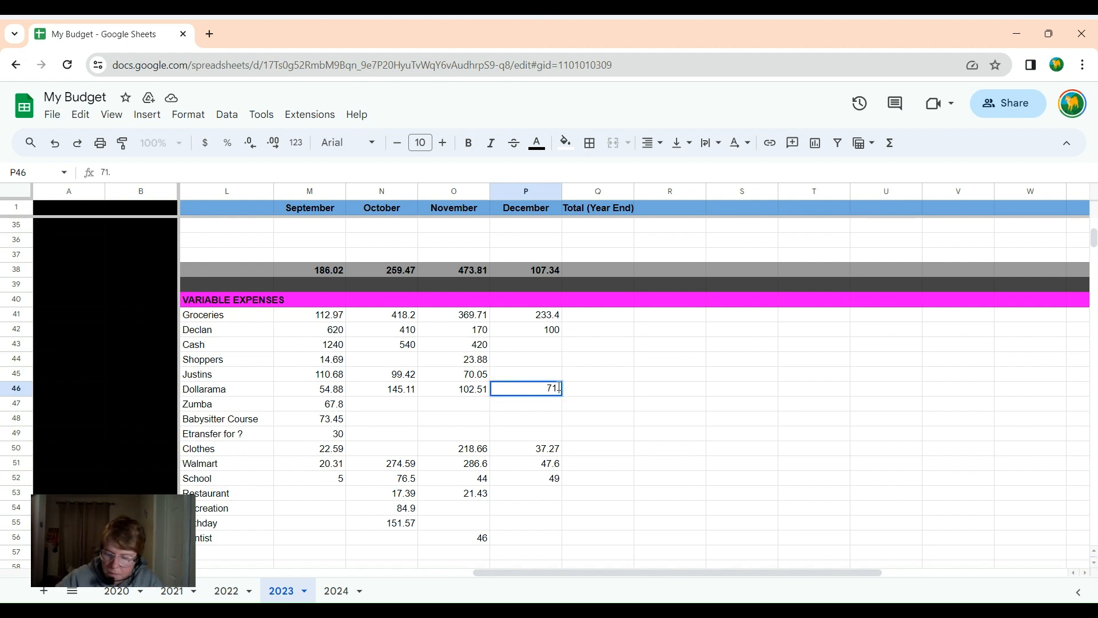
{"action": "type", "text": "30"}
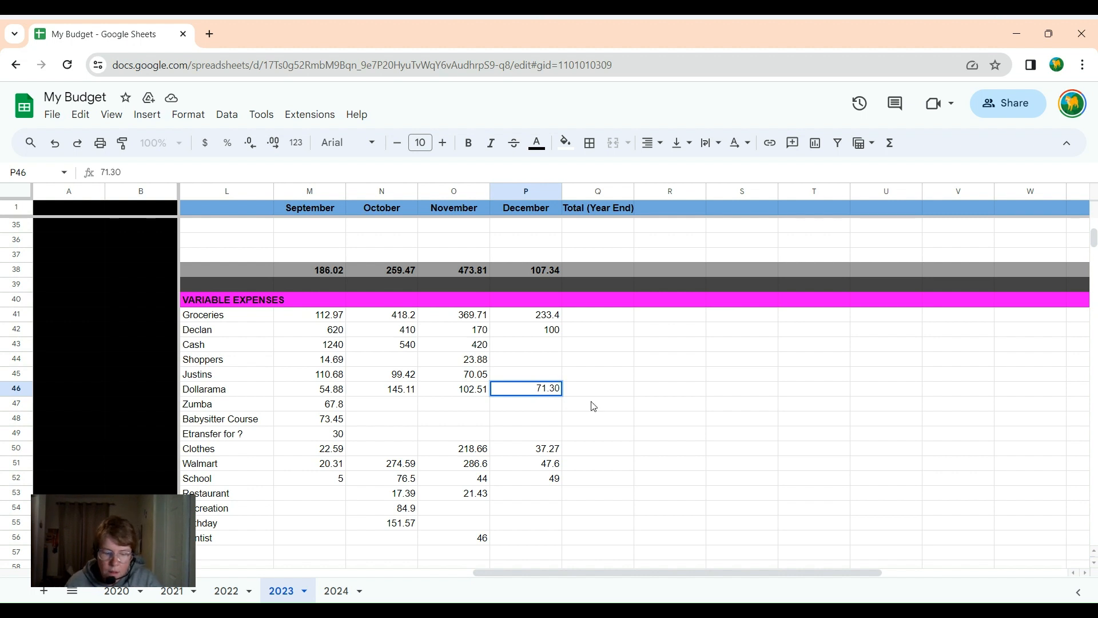
{"action": "left_click", "coordinate": [591, 402]}
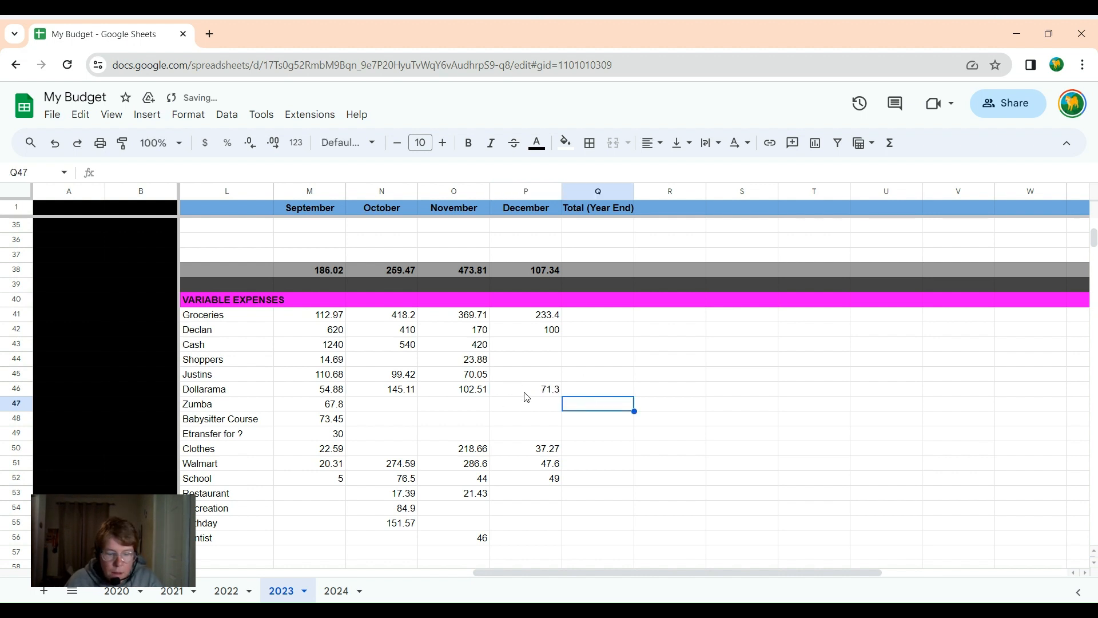
Change the December Walmart amount under Variable Expenses to 102.41.
{"action": "left_click", "coordinate": [528, 469]}
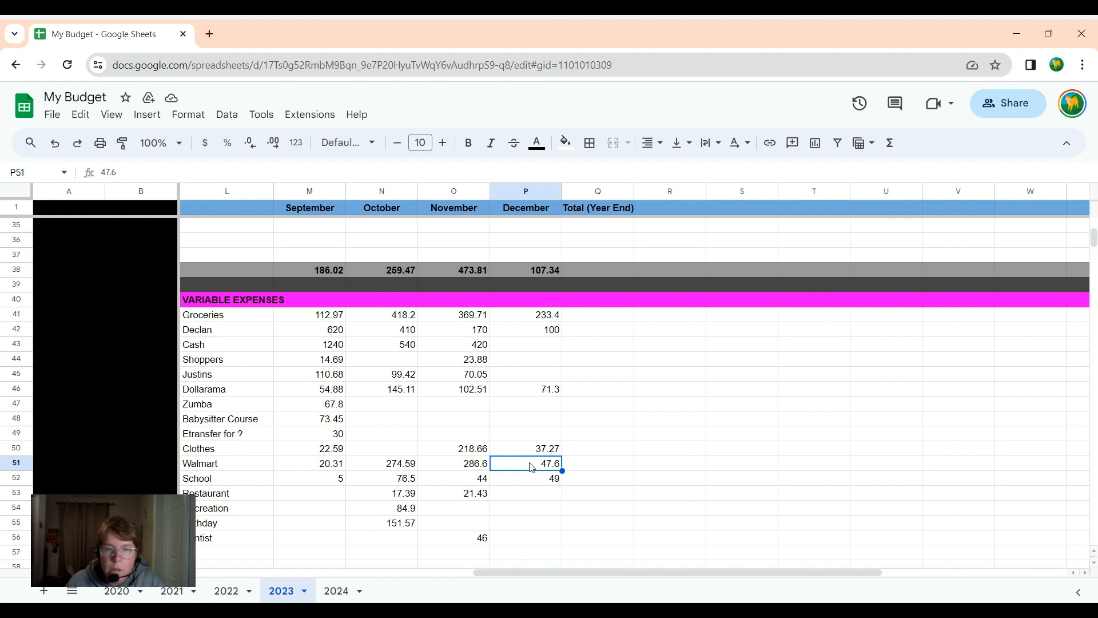
{"action": "double_click", "coordinate": [532, 464]}
{"action": "left_click_drag", "start_coordinate": [535, 464], "coordinate": [561, 460]}
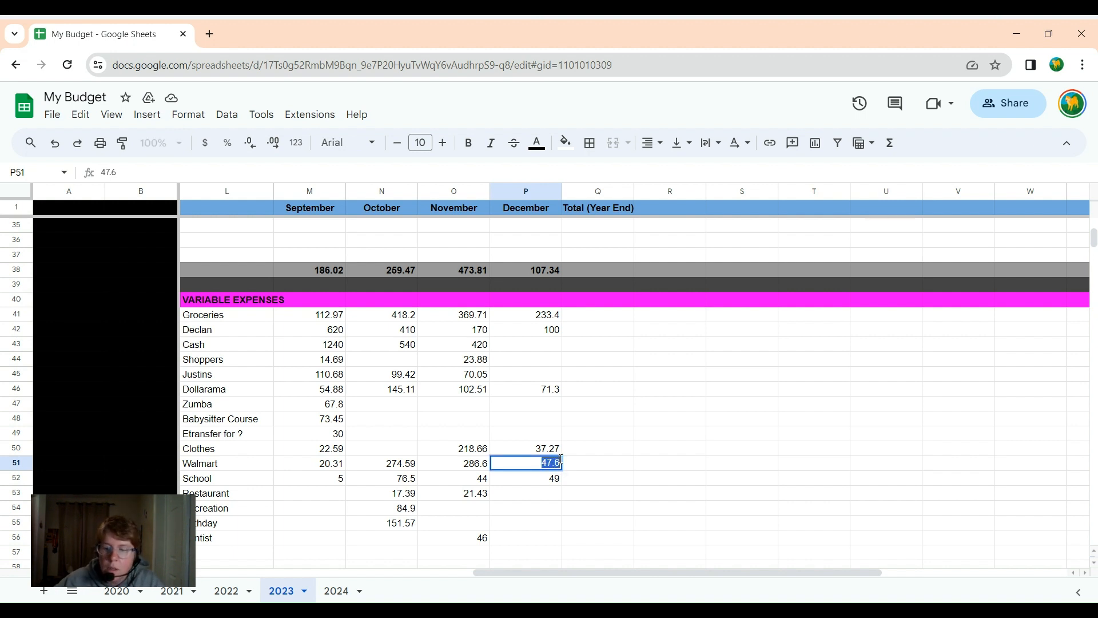
{"action": "type", "text": "102.41"}
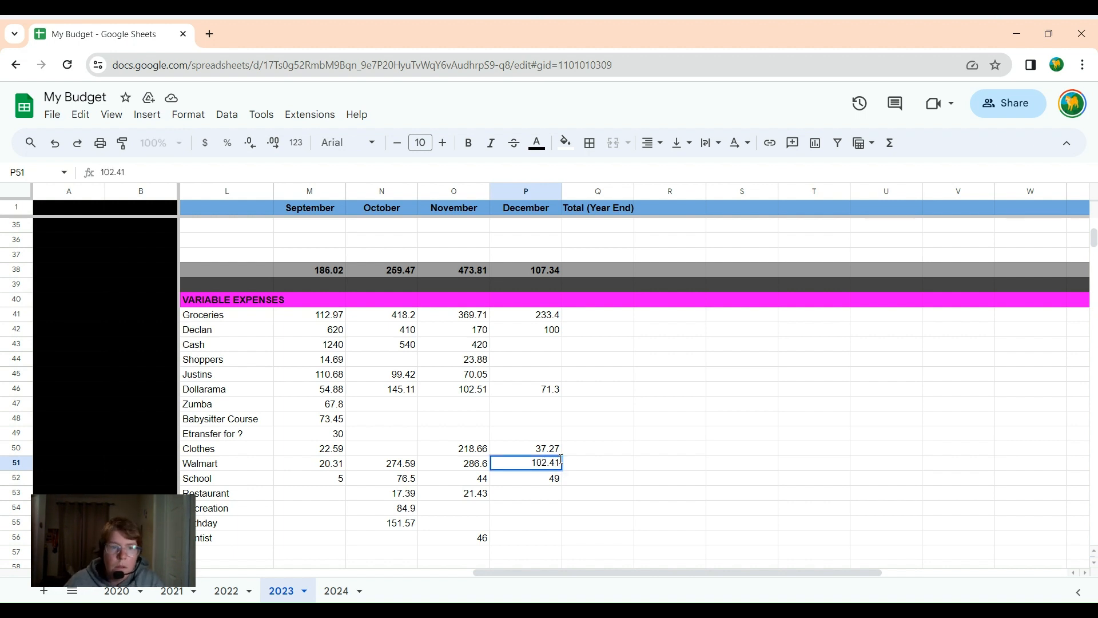
{"action": "left_click", "coordinate": [554, 498]}
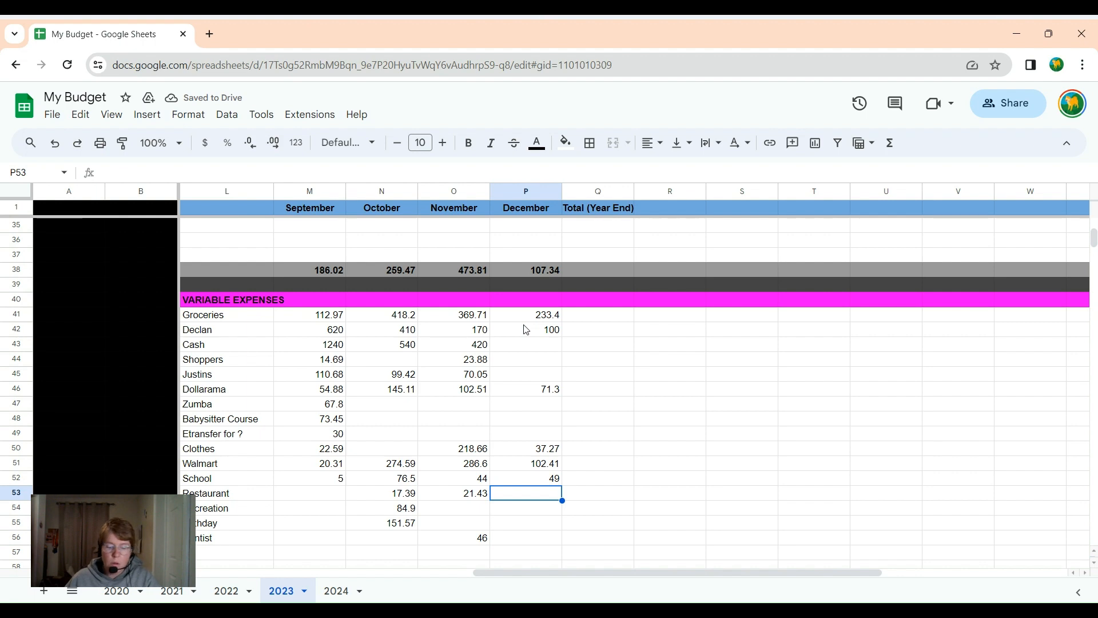
Set the December MBNA CC payment in the Debt Repayment section to 100.
{"action": "scroll", "coordinate": [613, 364], "scroll_direction": "down", "scroll_amount": 6}
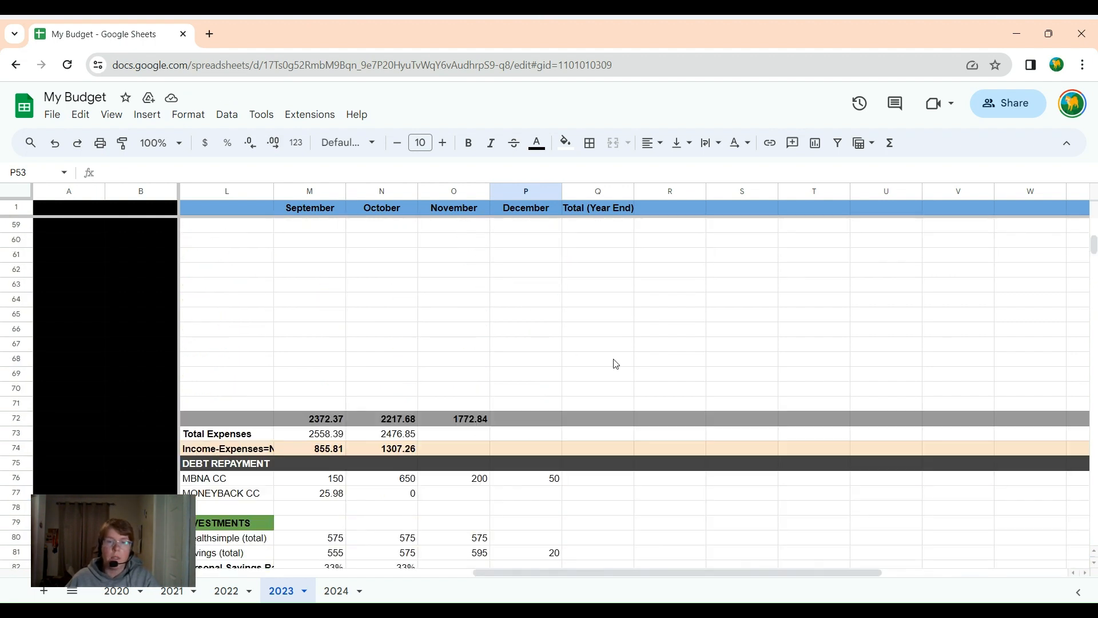
{"action": "scroll", "coordinate": [615, 364], "scroll_direction": "down", "scroll_amount": 2}
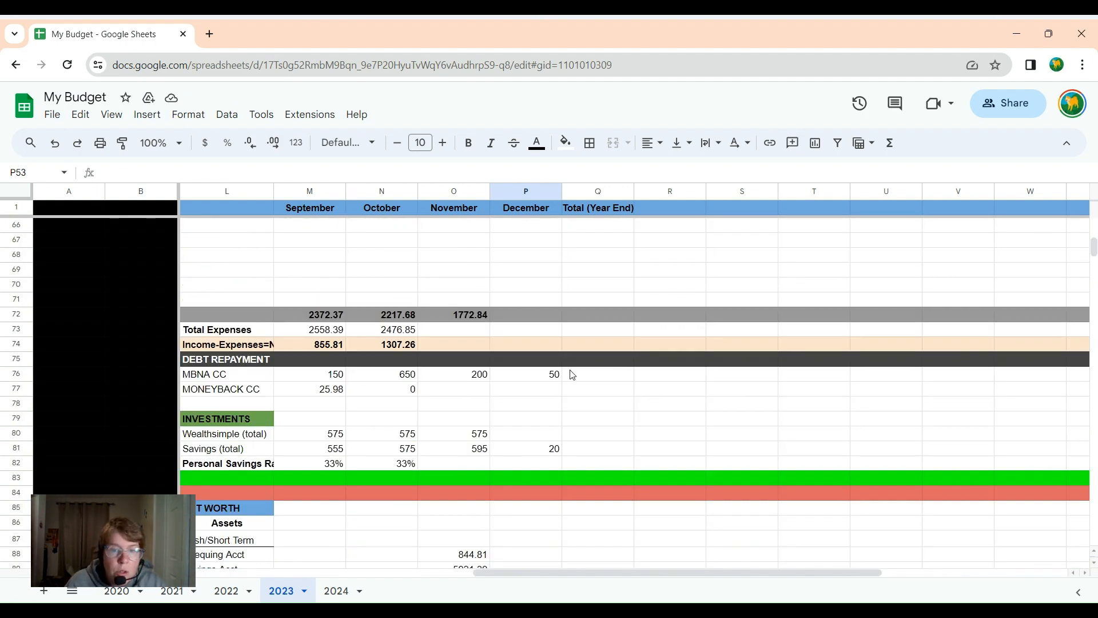
{"action": "left_click", "coordinate": [543, 377]}
{"action": "double_click", "coordinate": [558, 373]}
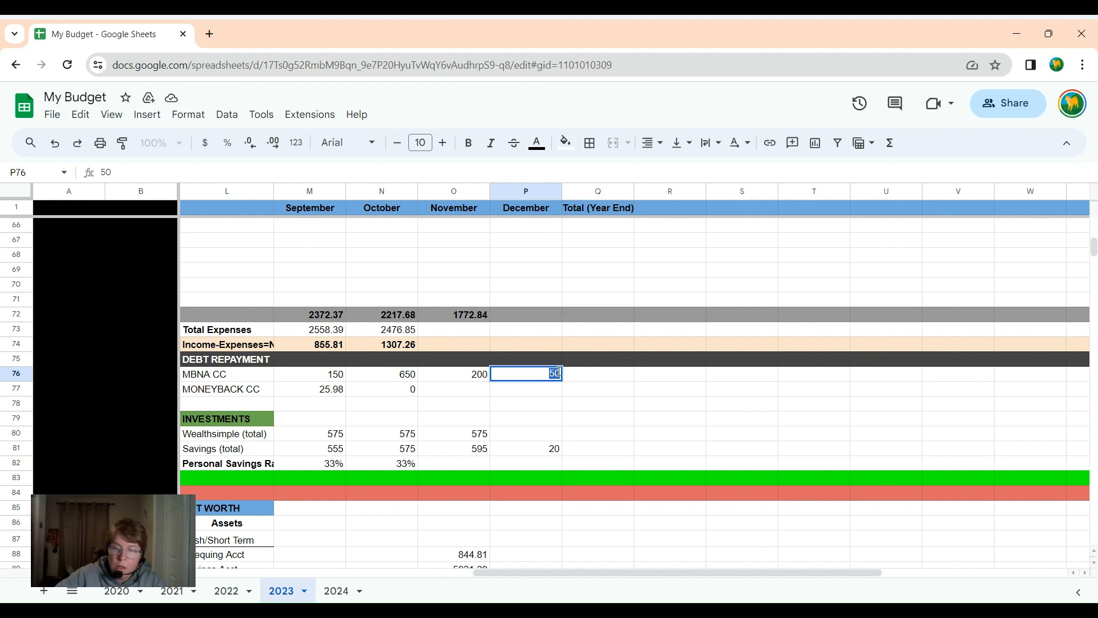
{"action": "type", "text": "100"}
{"action": "left_click", "coordinate": [559, 404]}
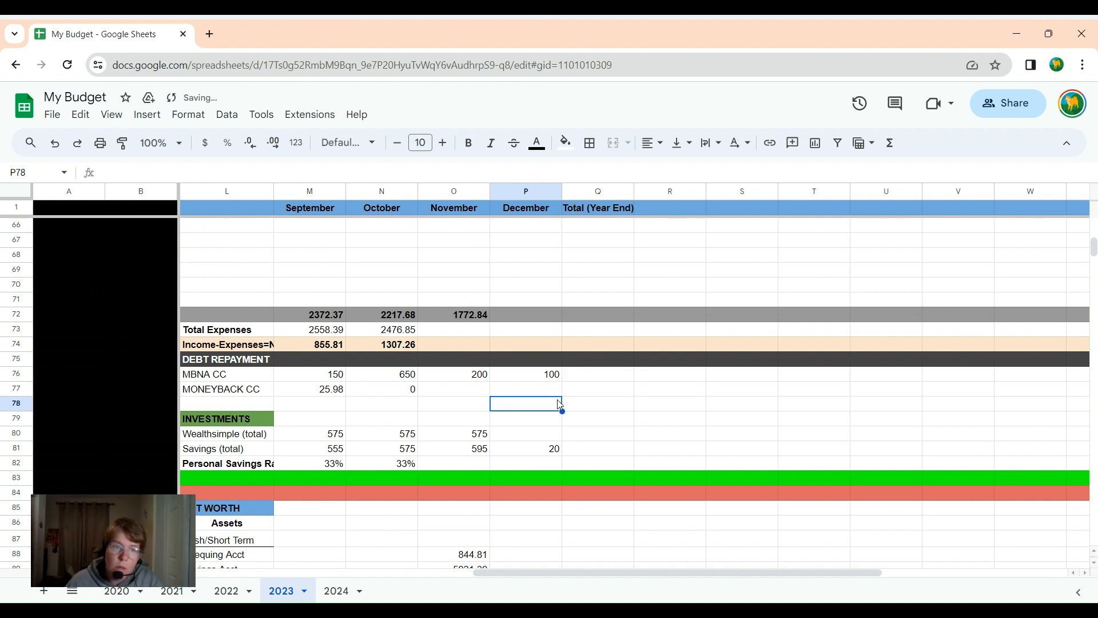
Set the December Savings (total) amount in the Investments section to 40.
{"action": "left_click", "coordinate": [552, 452]}
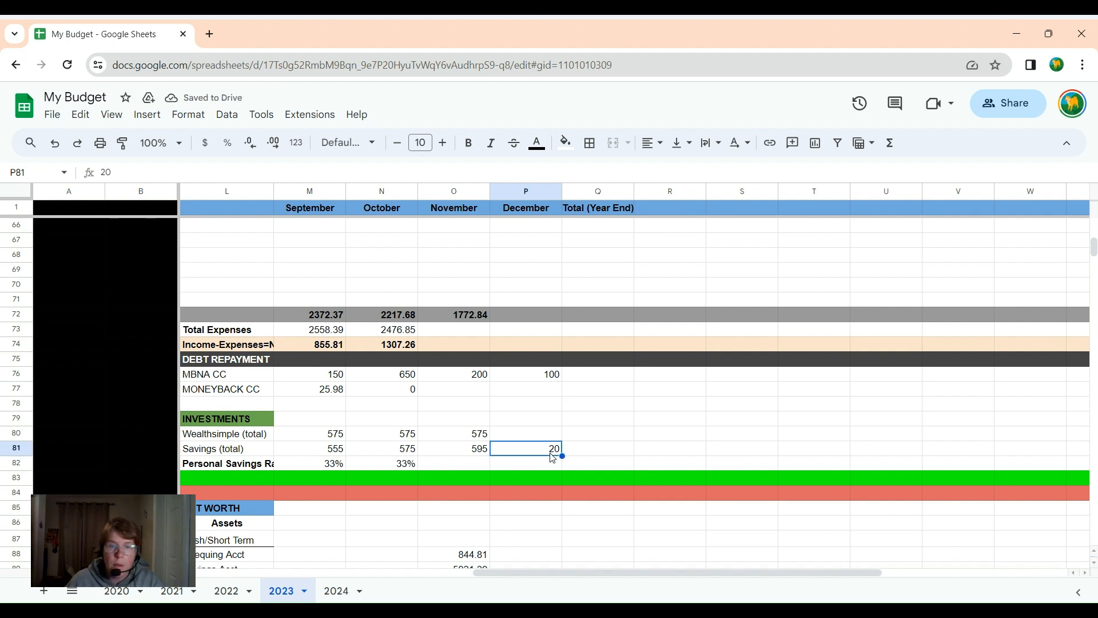
{"action": "double_click", "coordinate": [554, 452]}
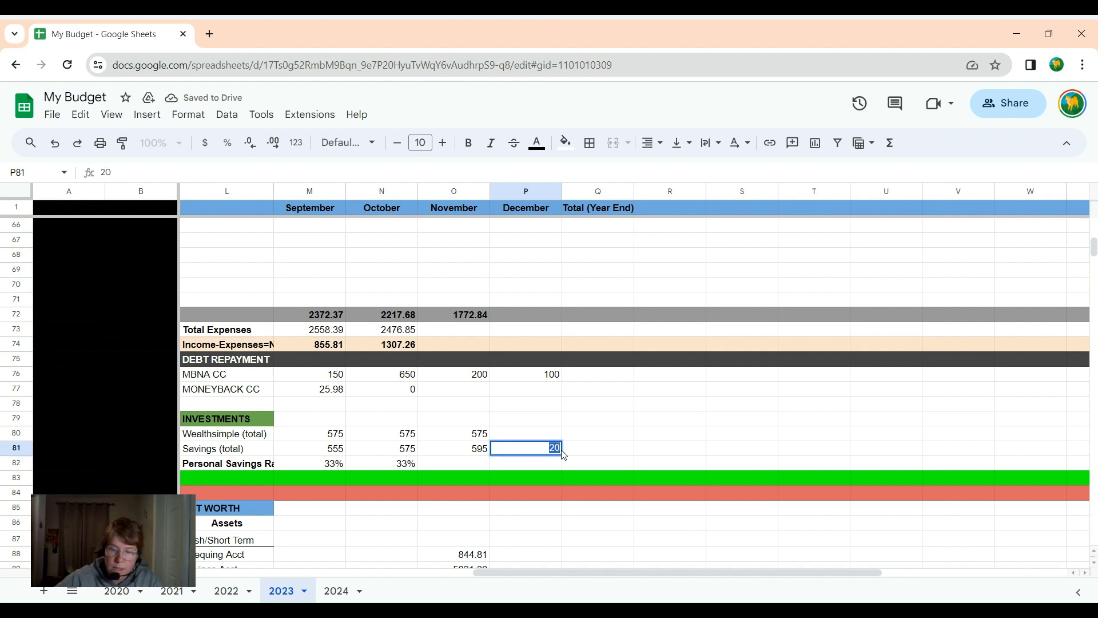
{"action": "type", "text": "20"}
{"action": "key", "text": "BackSpace"}
{"action": "key", "text": "BackSpace"}
{"action": "type", "text": "4"}
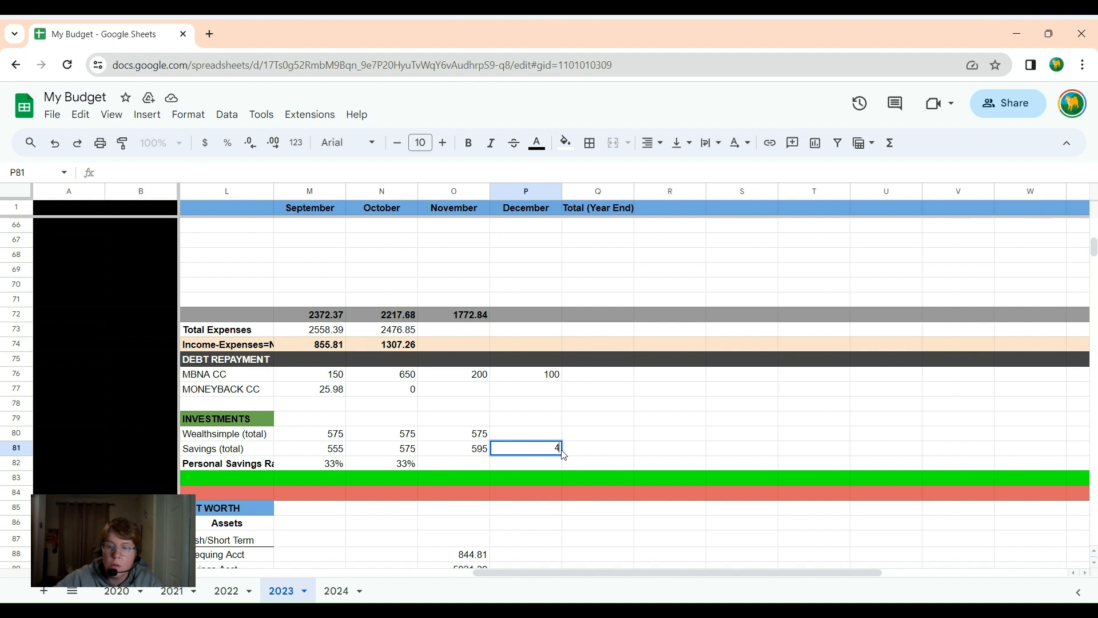
{"action": "type", "text": "0"}
{"action": "left_click", "coordinate": [592, 452]}
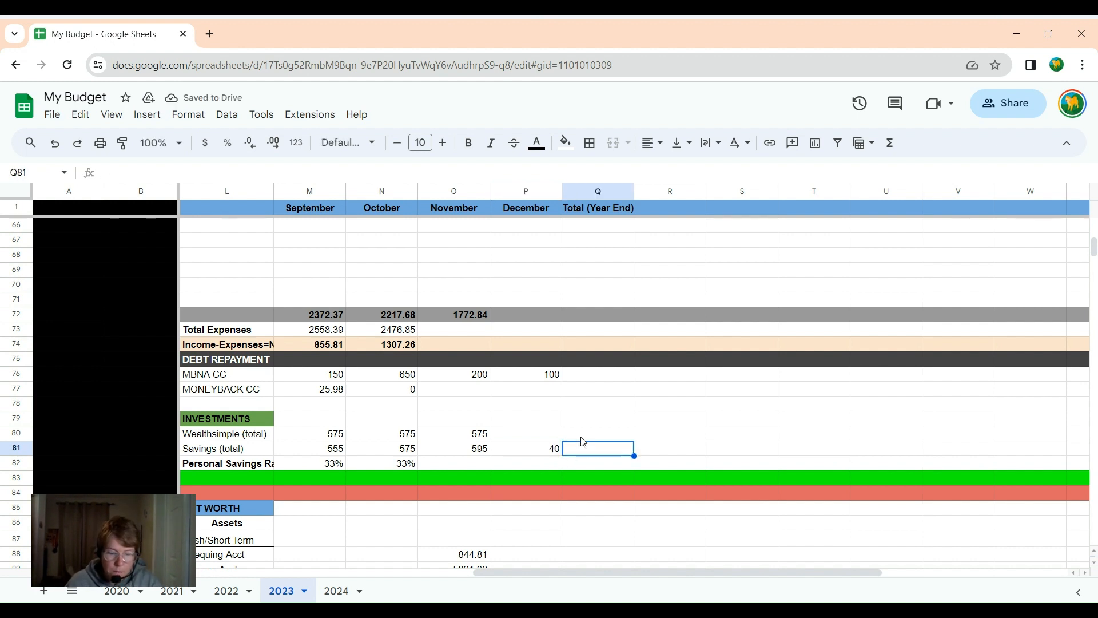
Review the December entries from Variable Expenses back up through Fixed Expenses to Income.
{"action": "scroll", "coordinate": [557, 421], "scroll_direction": "up", "scroll_amount": 3}
{"action": "scroll", "coordinate": [557, 422], "scroll_direction": "up", "scroll_amount": 5}
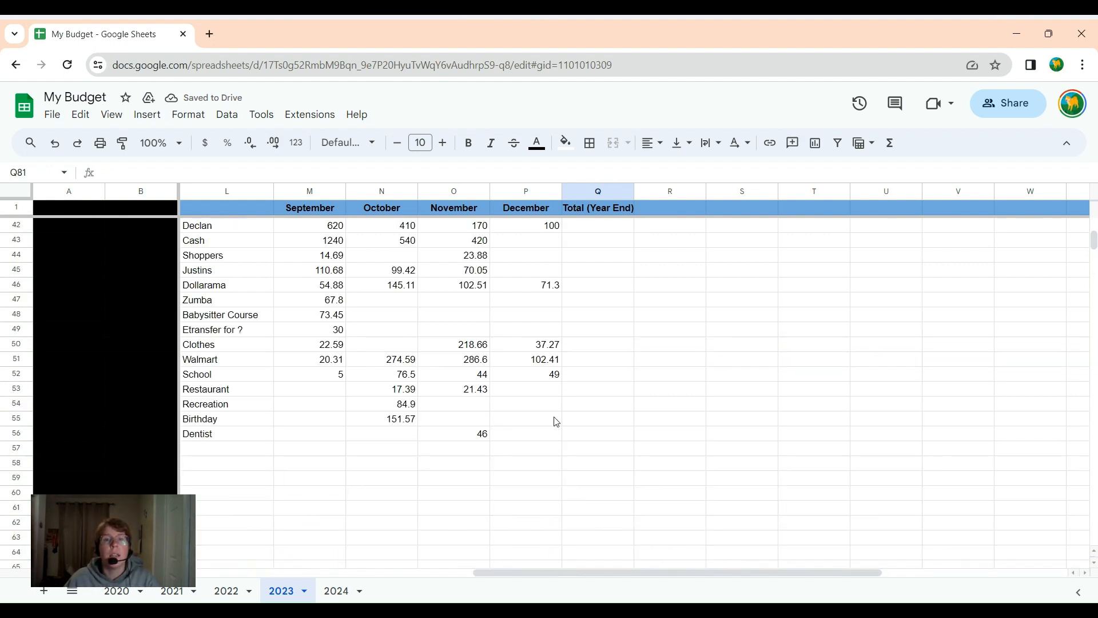
{"action": "scroll", "coordinate": [557, 421], "scroll_direction": "up", "scroll_amount": 1}
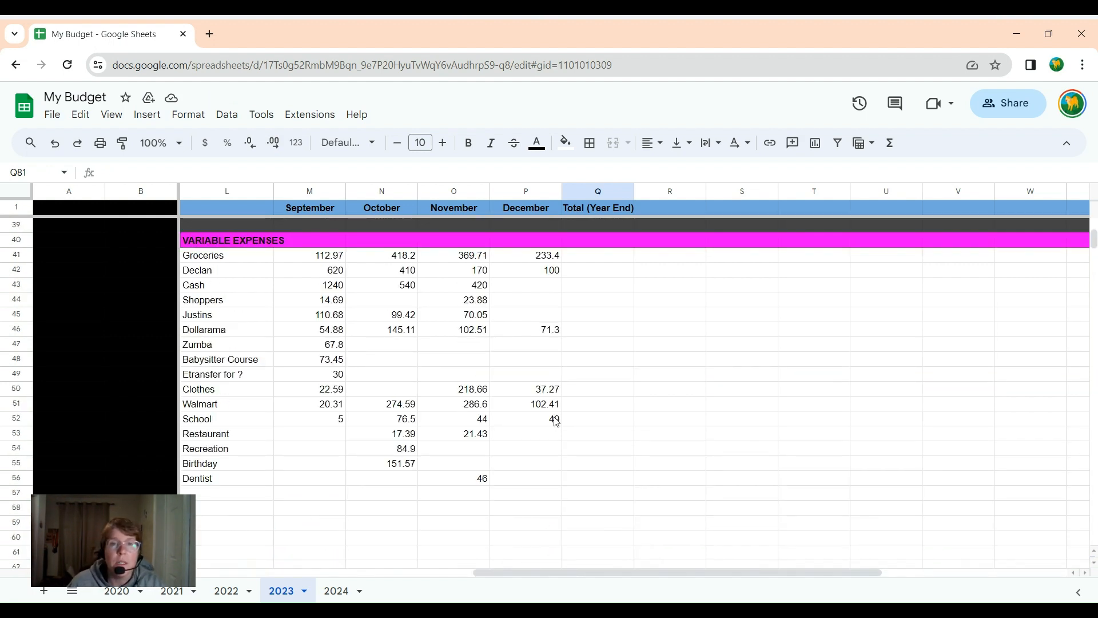
{"action": "scroll", "coordinate": [555, 417], "scroll_direction": "up", "scroll_amount": 5}
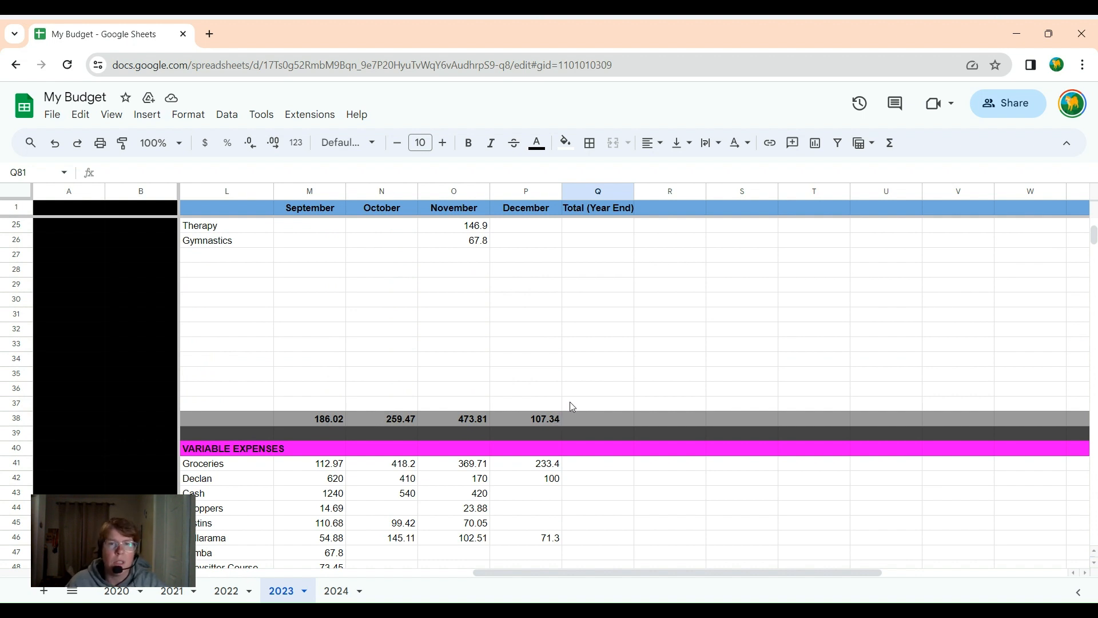
{"action": "scroll", "coordinate": [571, 406], "scroll_direction": "up", "scroll_amount": 2}
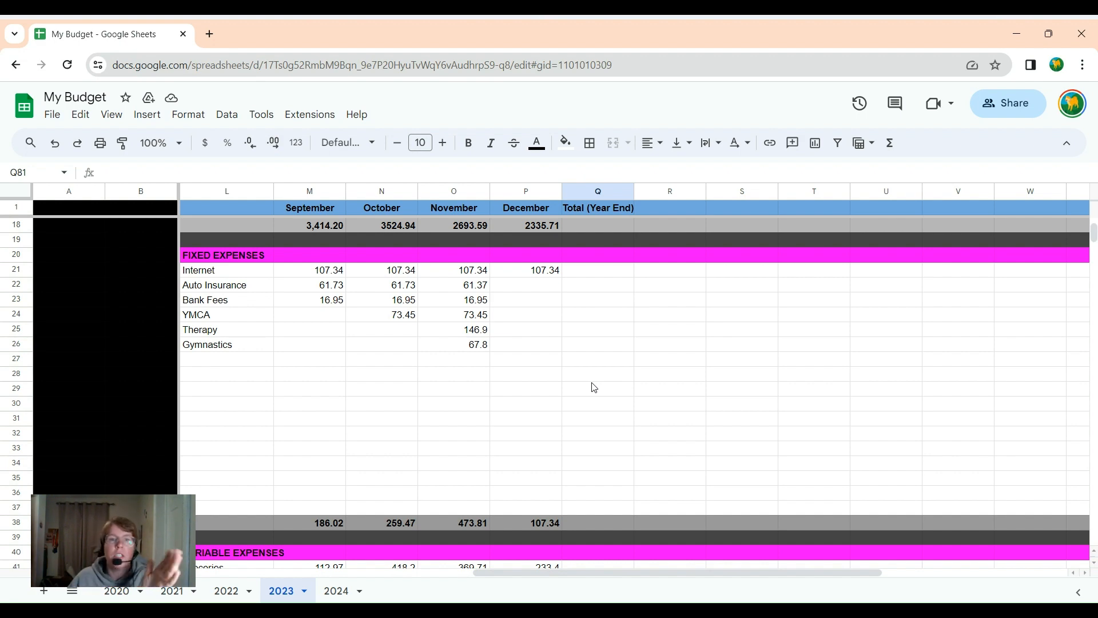
{"action": "scroll", "coordinate": [595, 388], "scroll_direction": "up", "scroll_amount": 6}
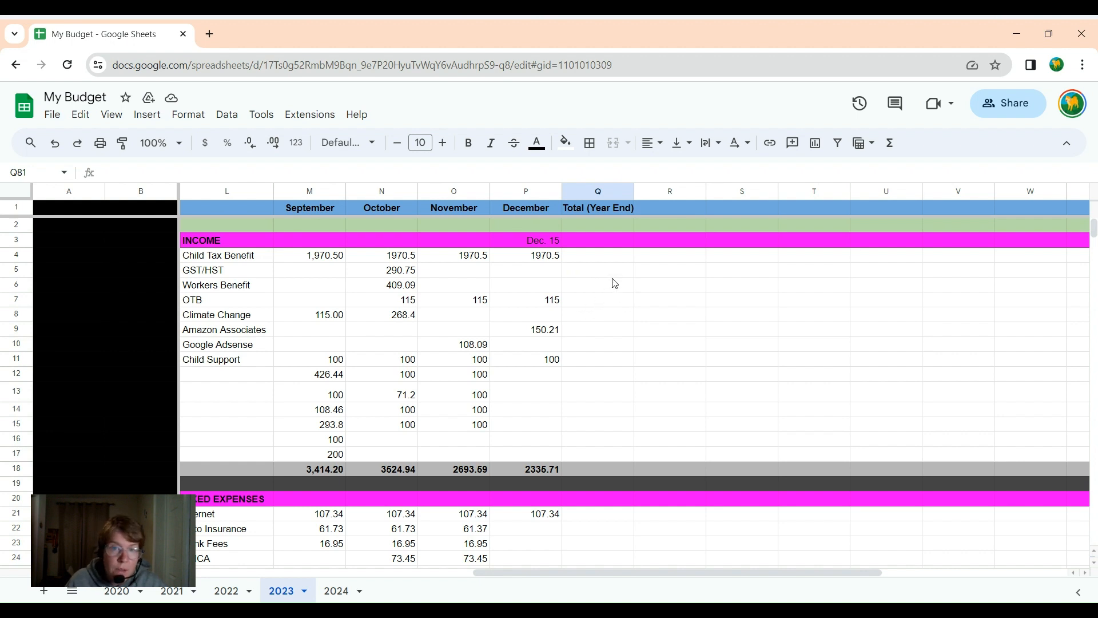
{"action": "scroll", "coordinate": [613, 282], "scroll_direction": "down", "scroll_amount": 1}
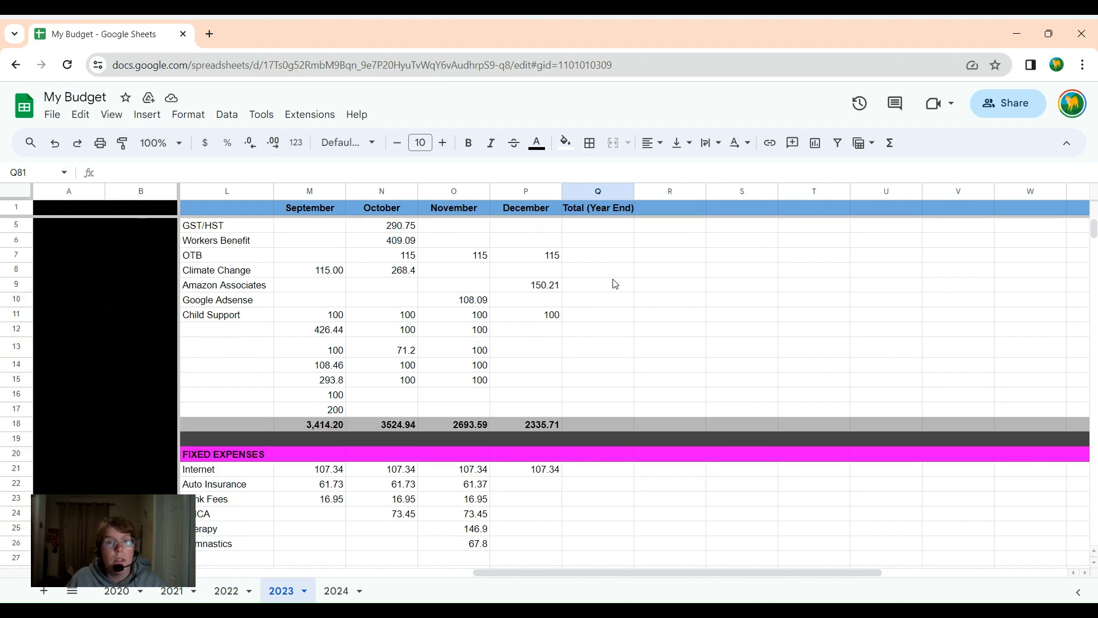
{"action": "scroll", "coordinate": [614, 283], "scroll_direction": "up", "scroll_amount": 1}
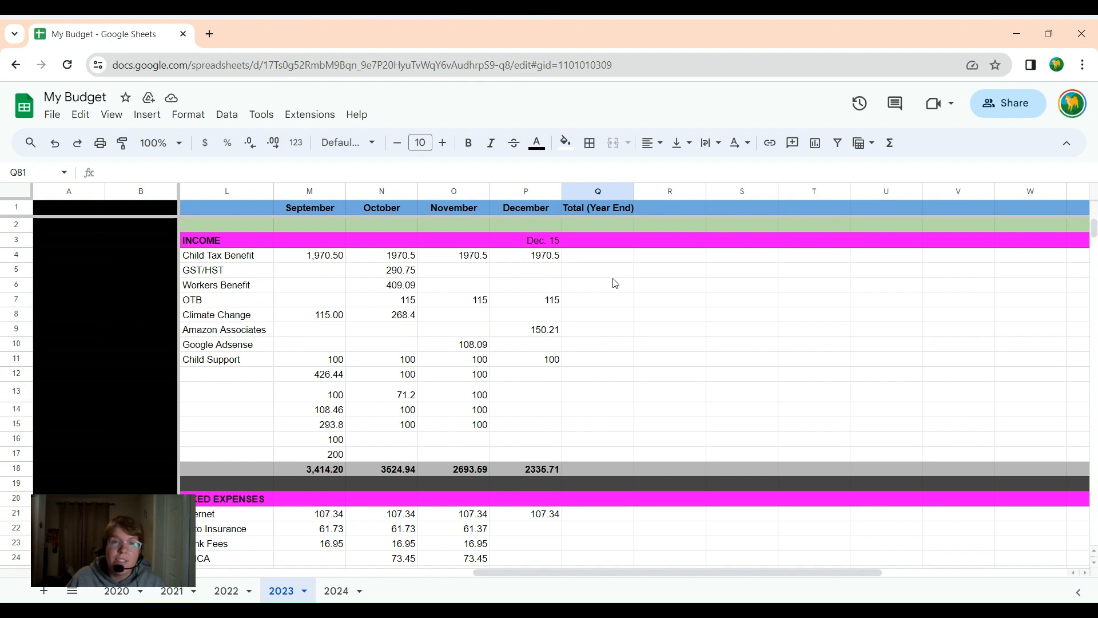